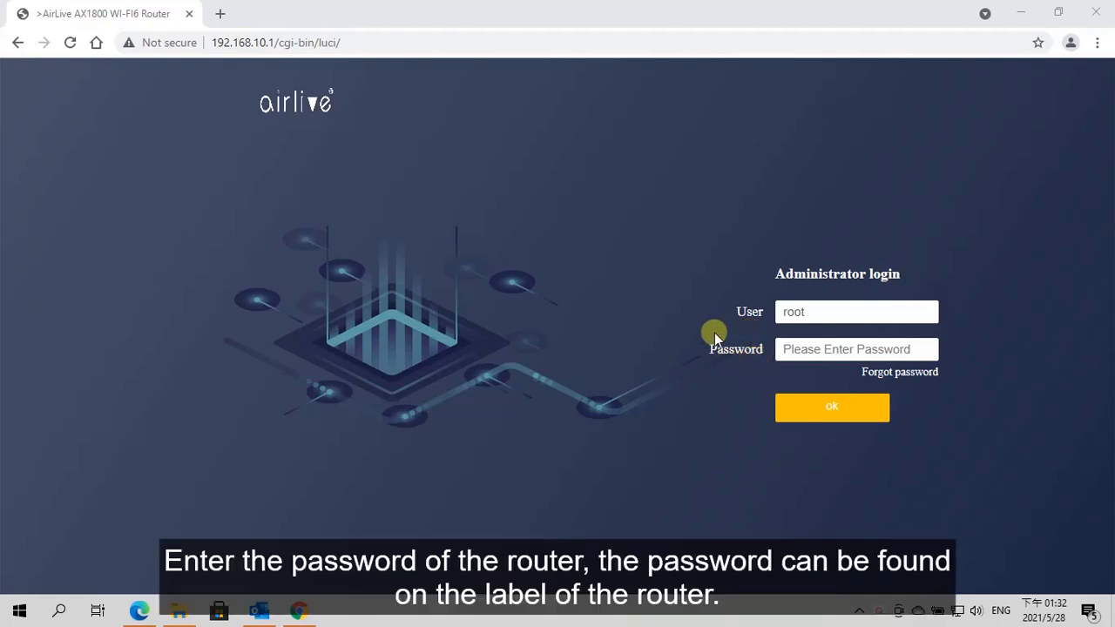
Log in to the router as administrator using the password from the device label
left_click(786, 352)
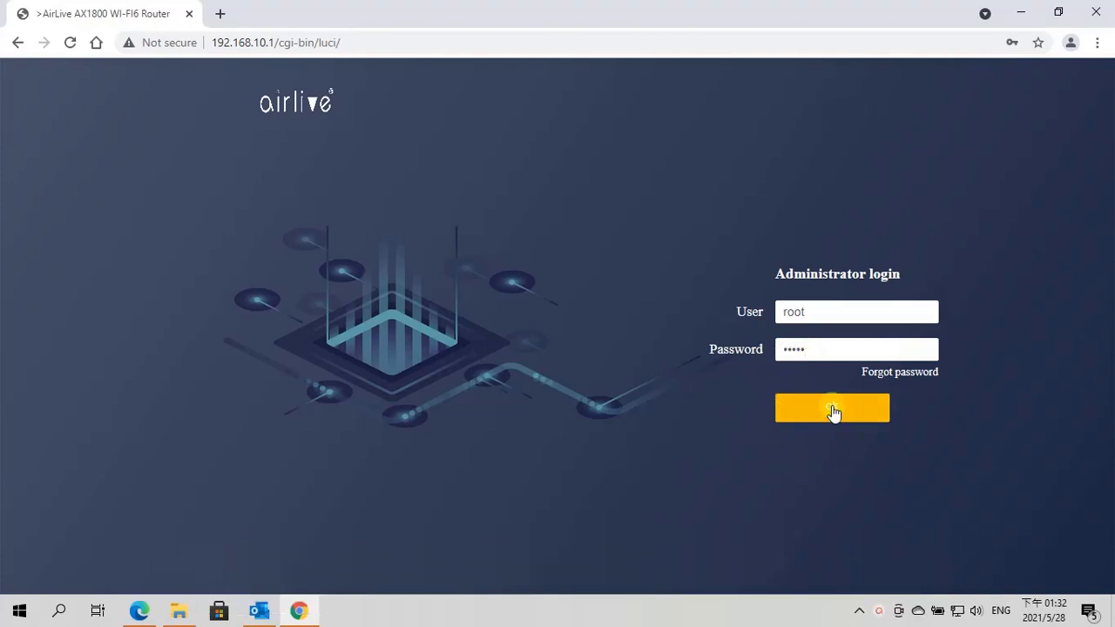
left_click(833, 412)
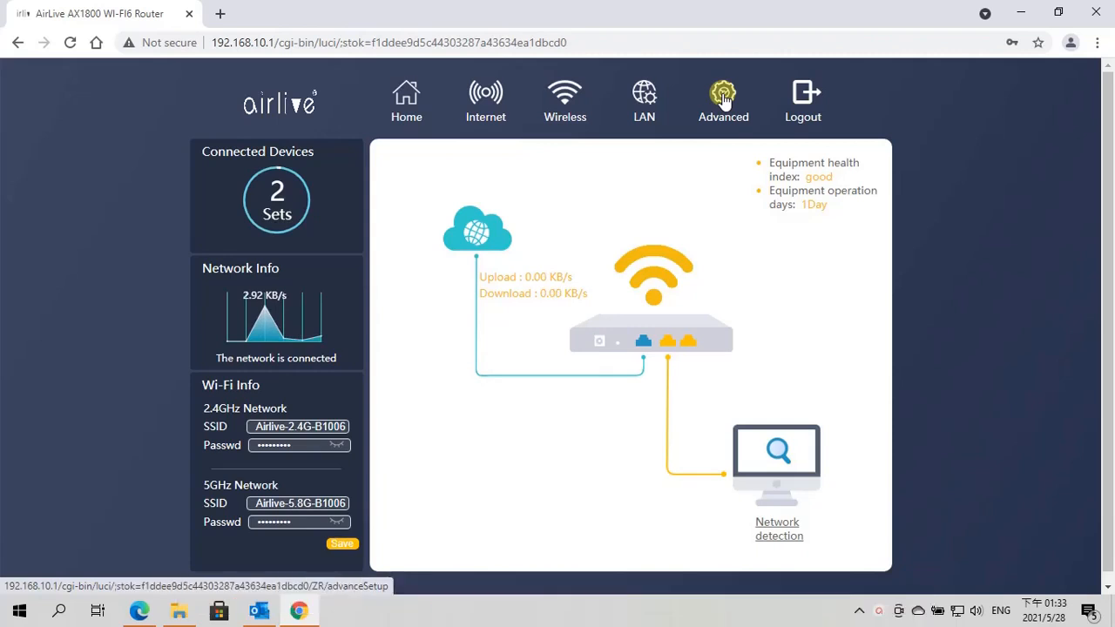
Open the Advanced setup page from the top navigation bar
left_click(723, 101)
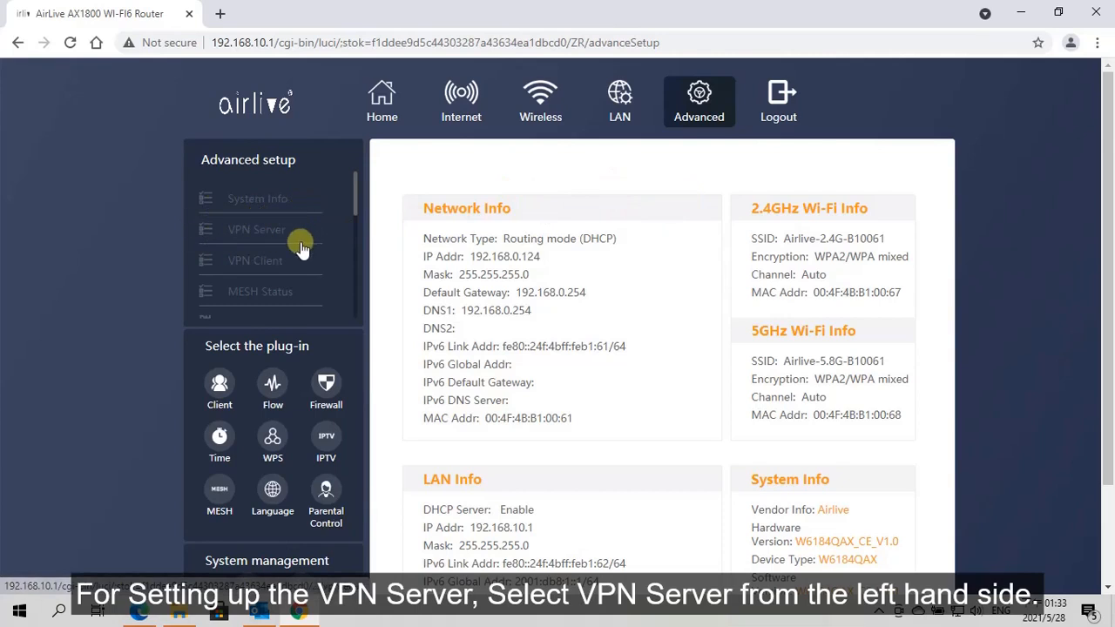
Open VPN Server settings, select PPTP as the protocol, and enable the server
left_click(256, 233)
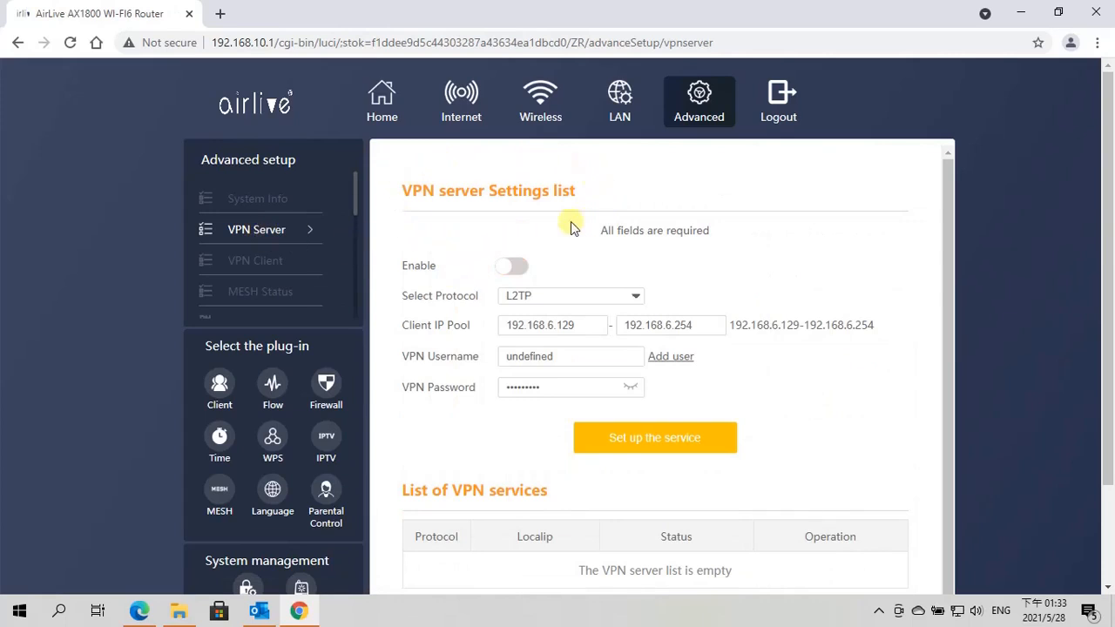
left_click(635, 294)
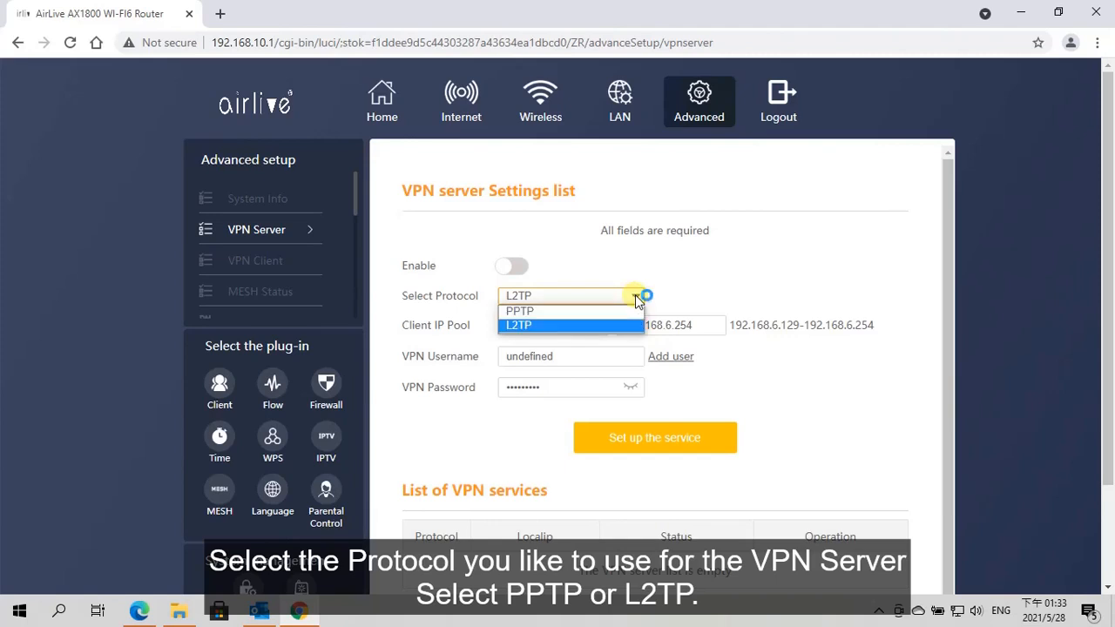
left_click(548, 311)
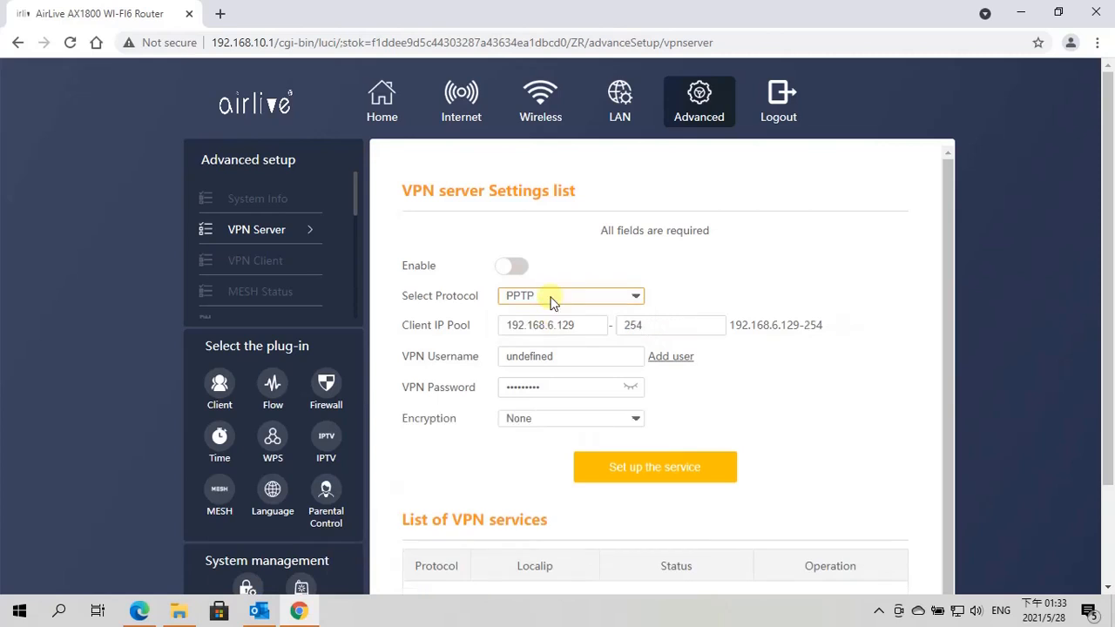
left_click(511, 270)
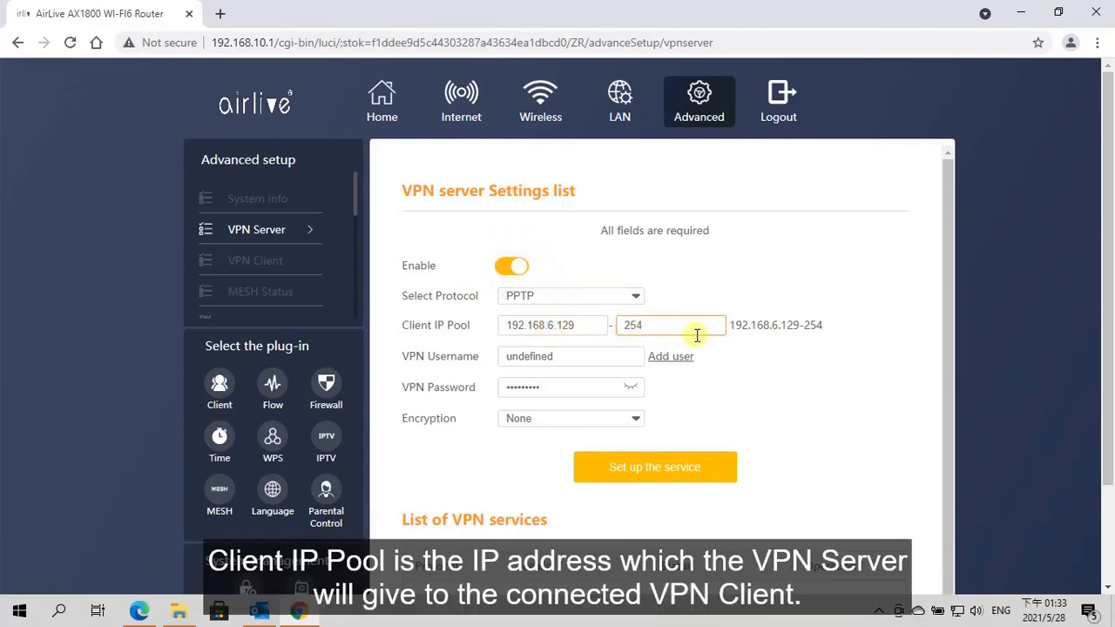
Change the VPN username to 'vpnexample', enter a new VPN password, and keep encryption at None
left_click(553, 356)
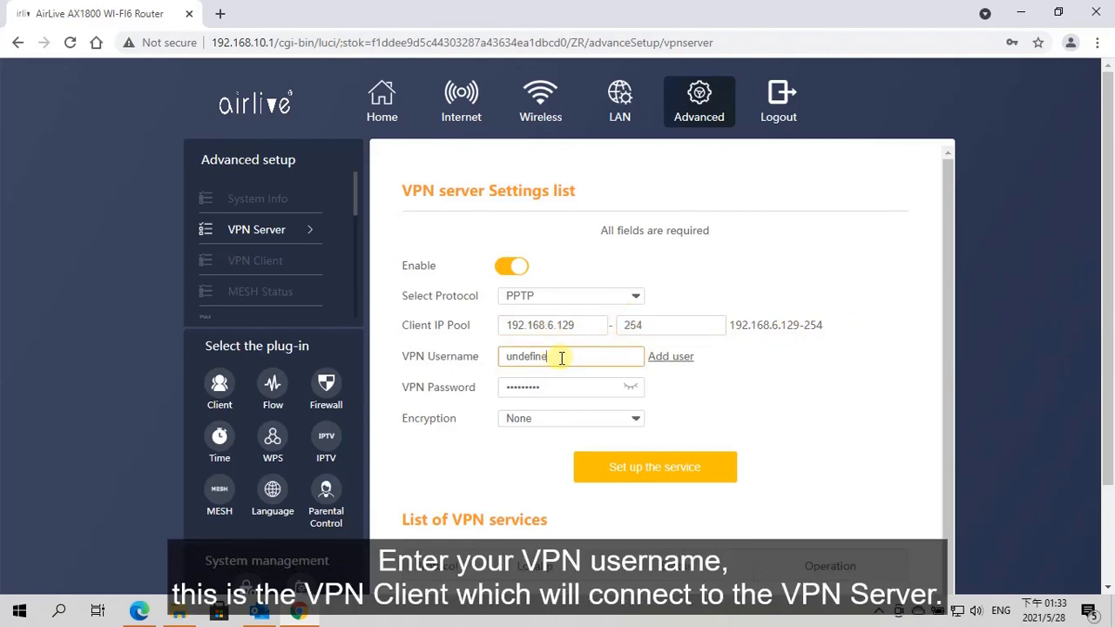
key("BackSpace")
key("BackSpace")
key("BackSpace")
key("BackSpace")
key("BackSpace")
key("BackSpace")
key("BackSpace")
key("BackSpace")
type("vpnexamp")
left_click(557, 388)
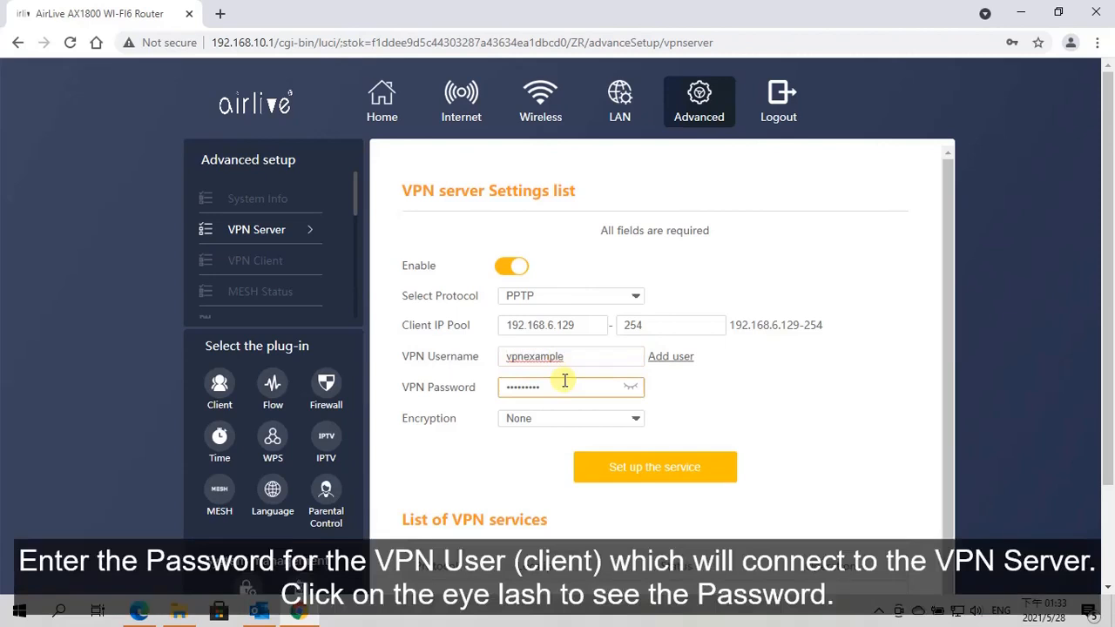
key("BackSpace")
key("BackSpace")
key("BackSpace")
key("BackSpace")
key("BackSpace")
key("BackSpace")
key("BackSpace")
key("BackSpace")
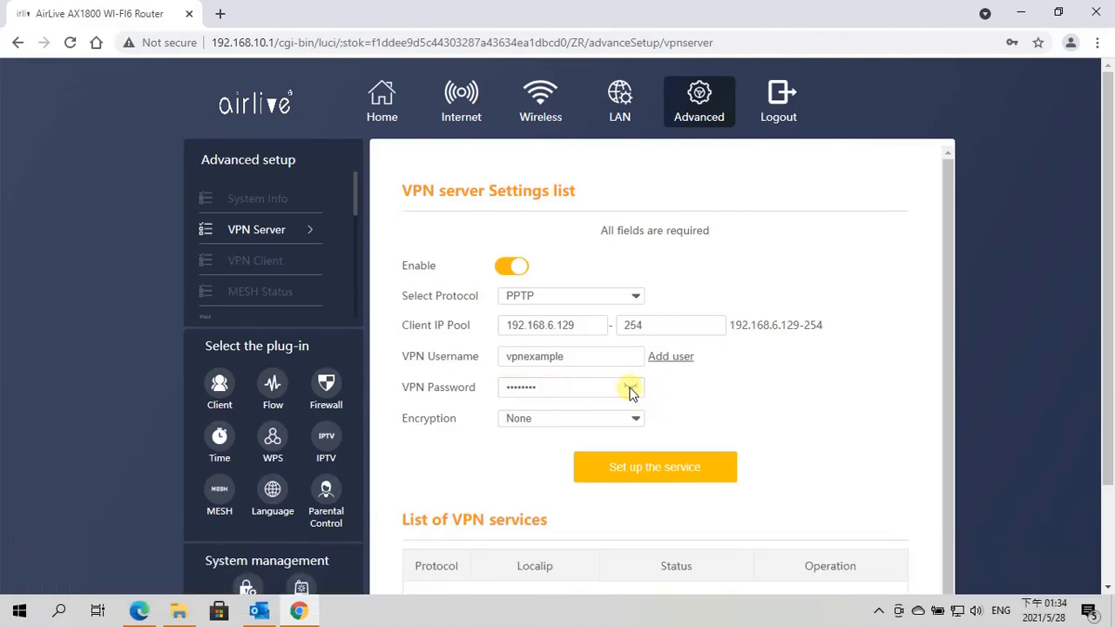
left_click(630, 387)
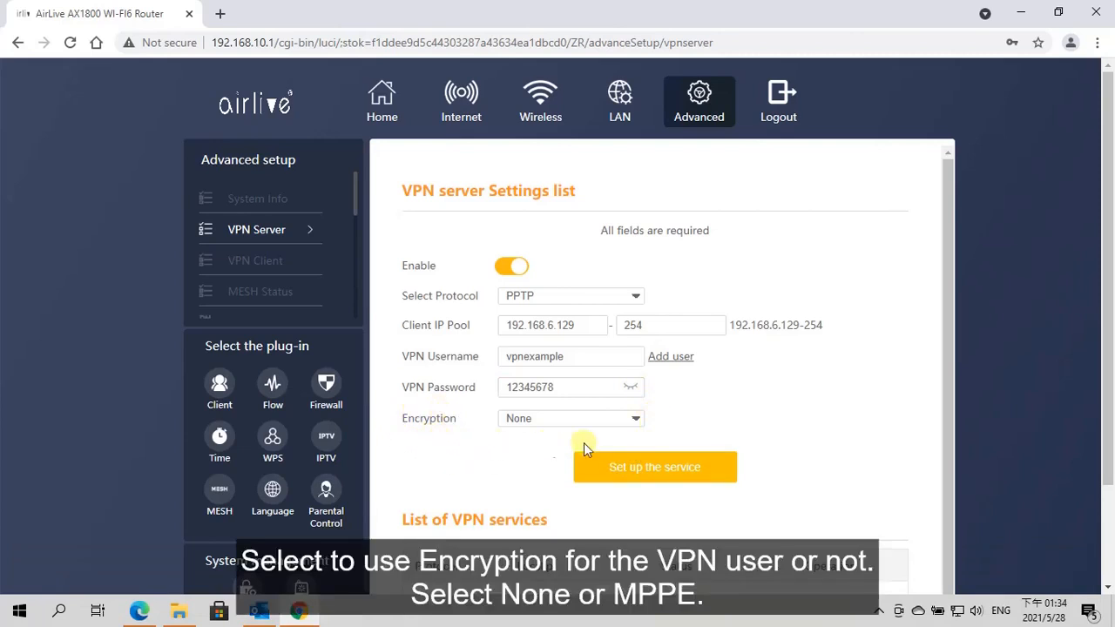
left_click(636, 421)
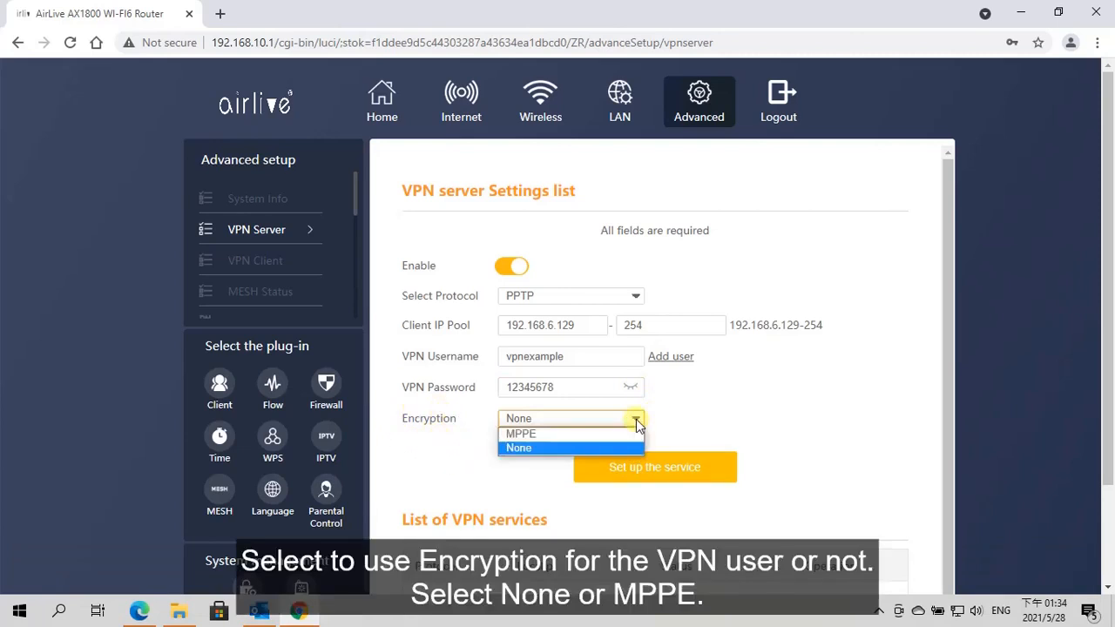
left_click(601, 446)
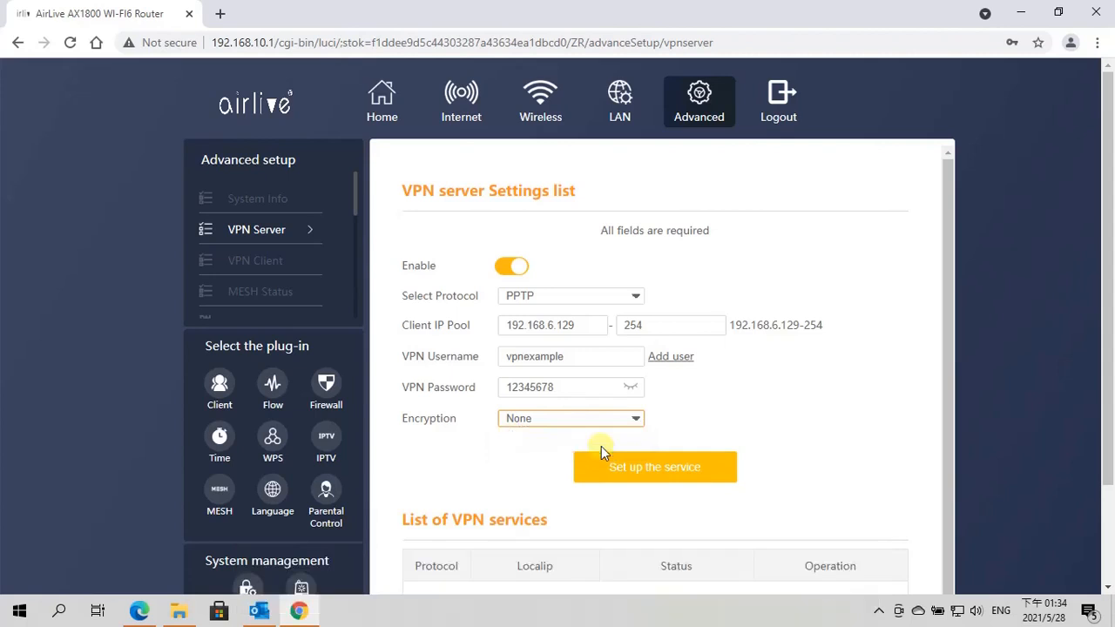
Set up the PPTP VPN service with these settings
left_click(646, 475)
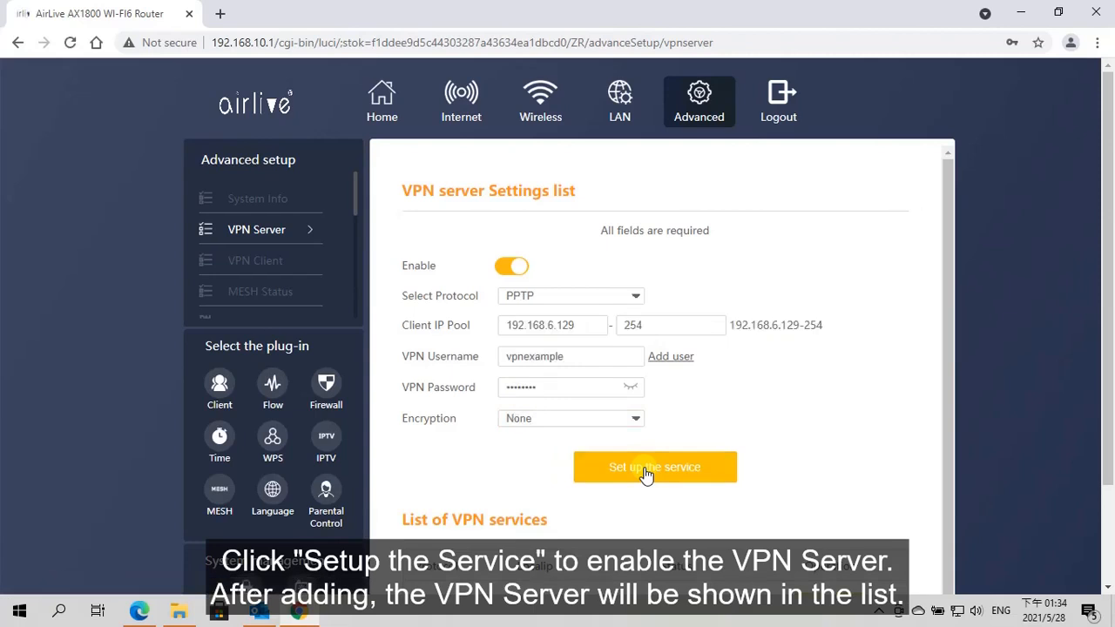
scroll(519, 454, "down", 1)
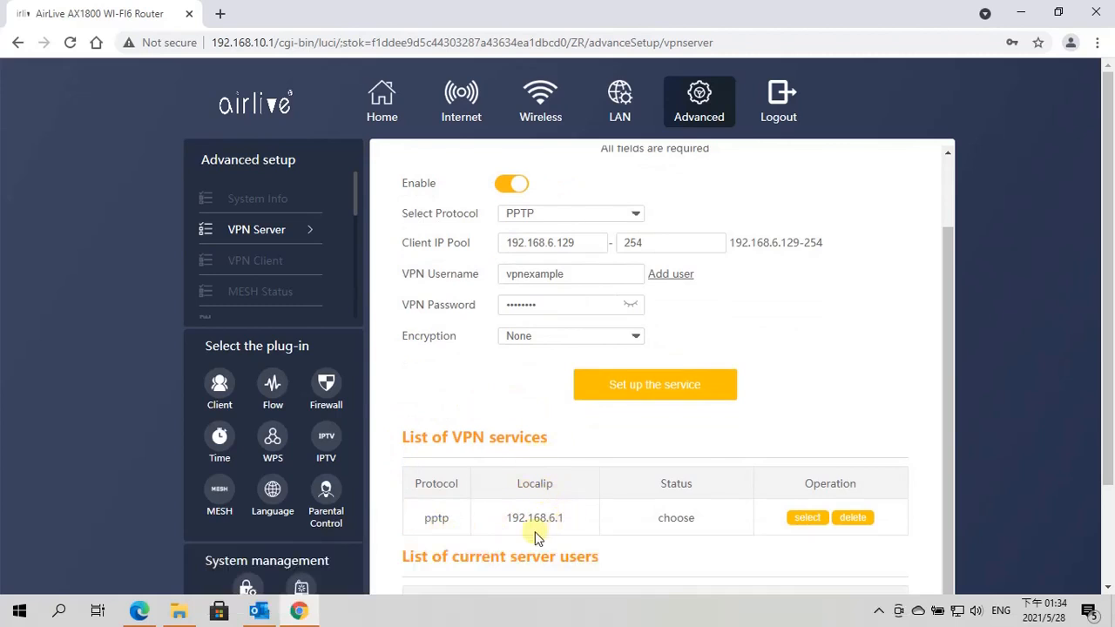
scroll(597, 490, "up", 1)
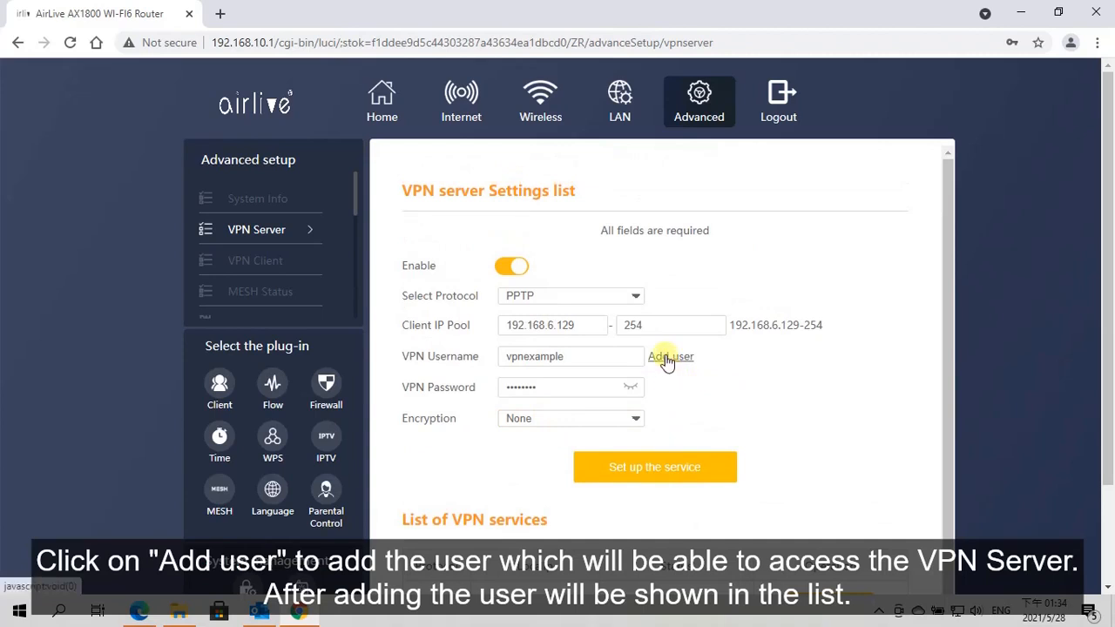
Add 'vpnexample' to the server users and check that it appears in the list
left_click(667, 359)
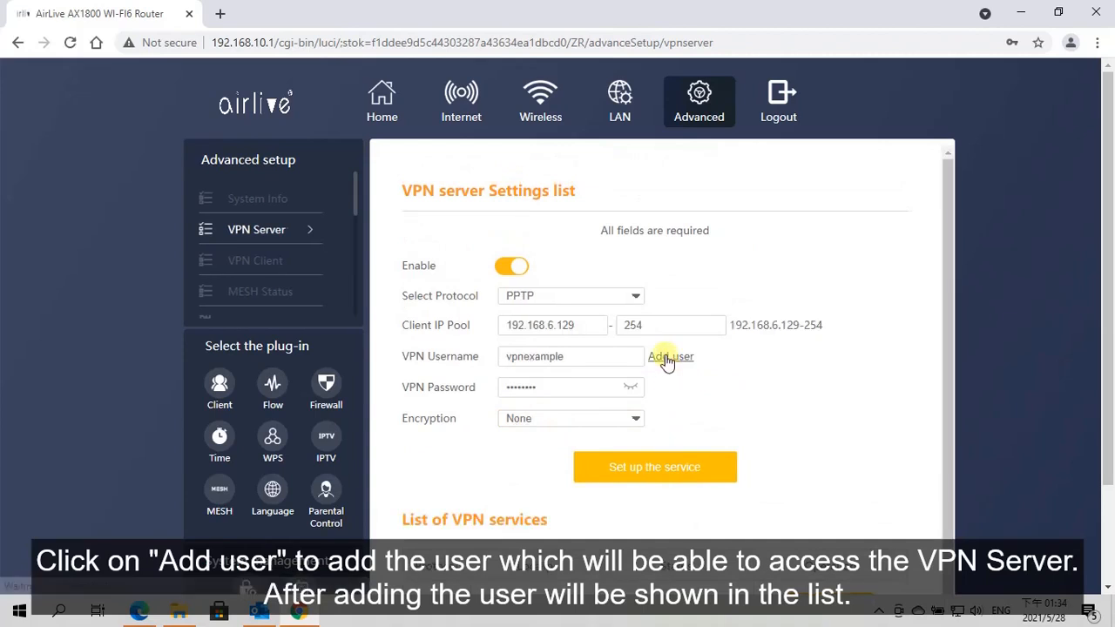
scroll(672, 391, "down", 1)
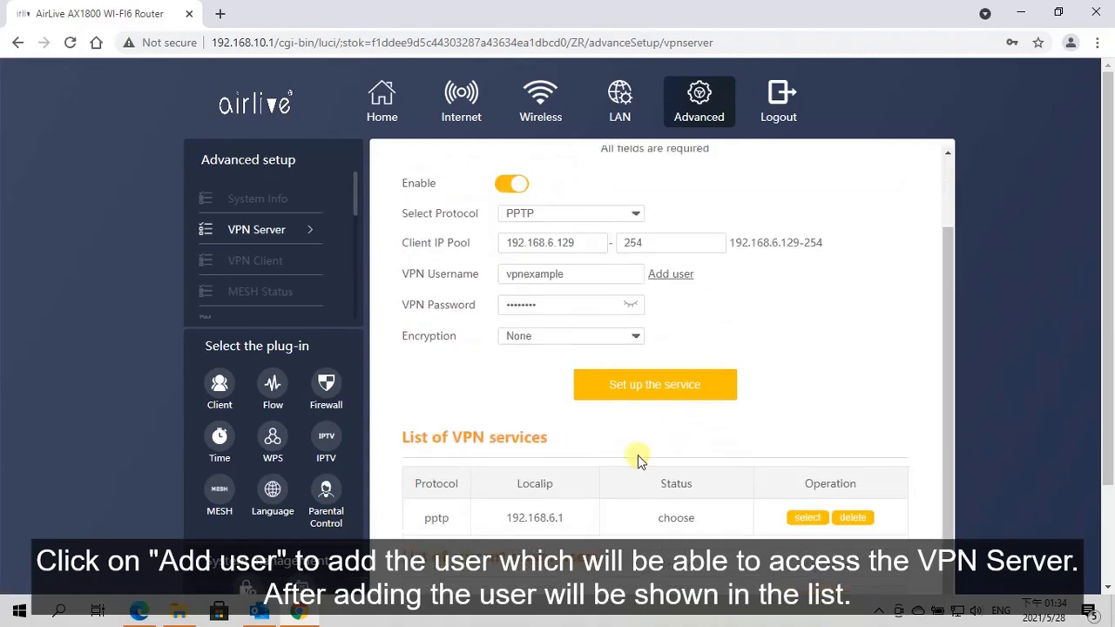
scroll(494, 501, "down", 2)
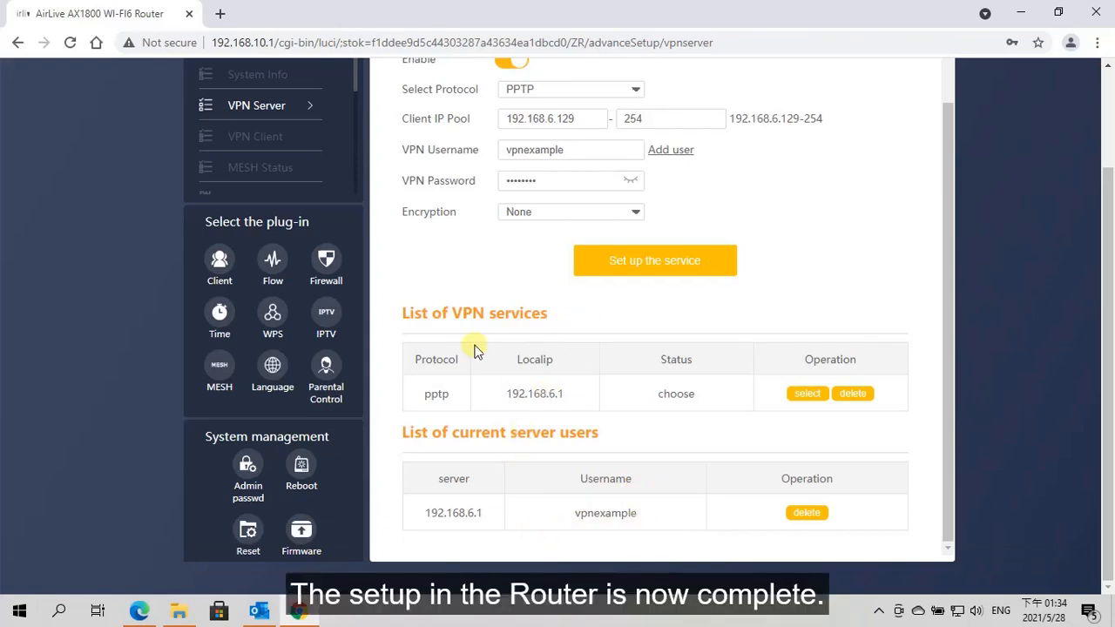
Search Windows for 'vpn' and open the VPN settings page
left_click(60, 614)
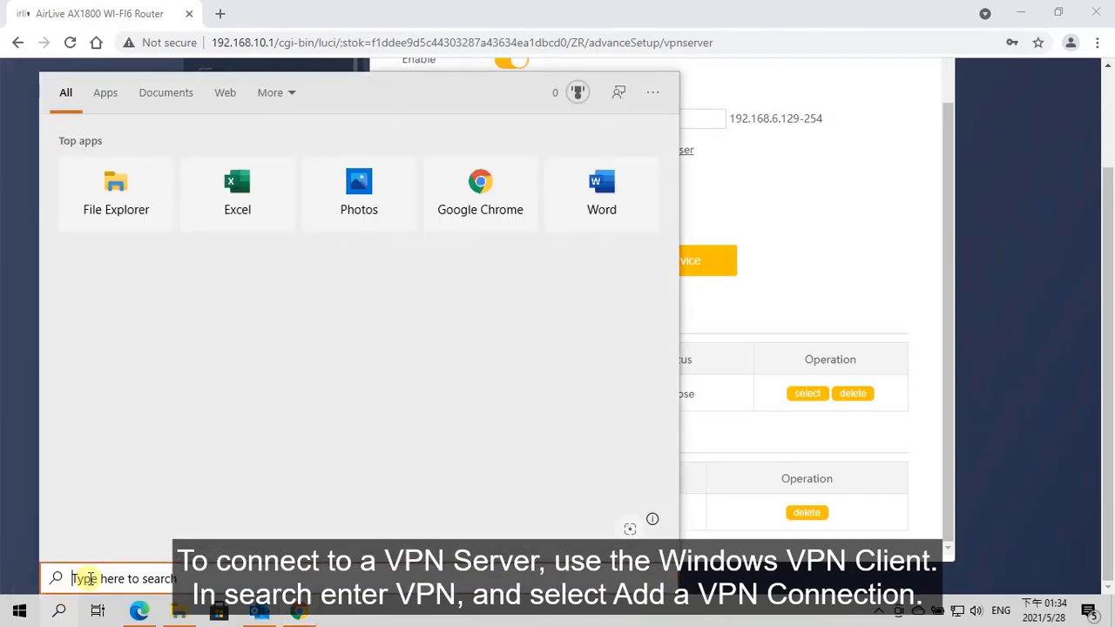
type("vpn")
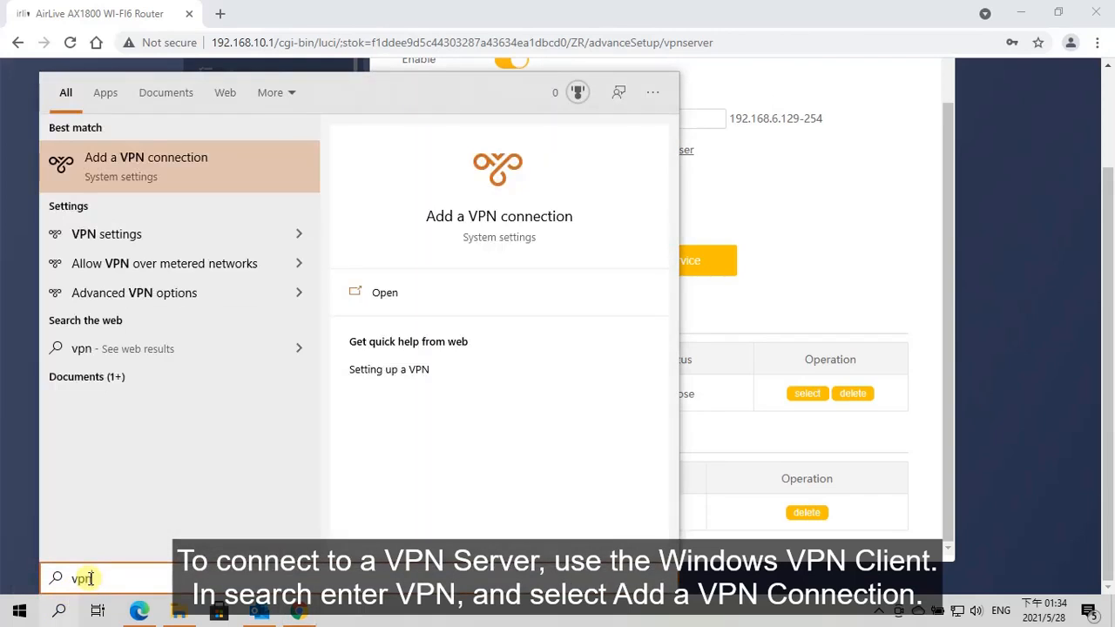
left_click(139, 168)
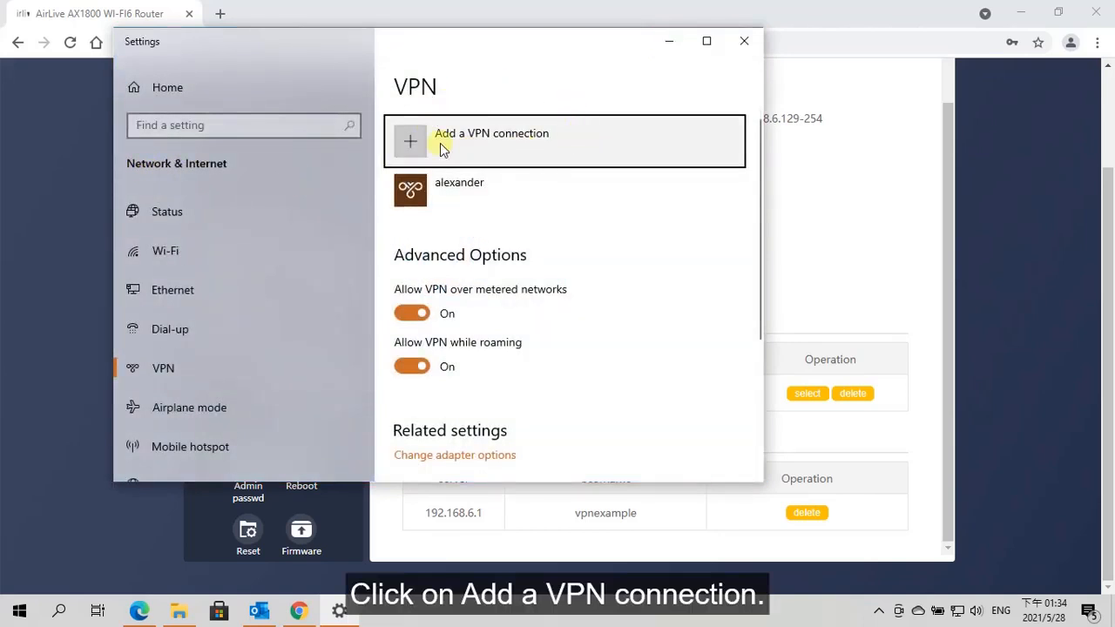
Add a VPN connection named 'ExampleVPNserver' with the Windows (built-in) provider
left_click(505, 146)
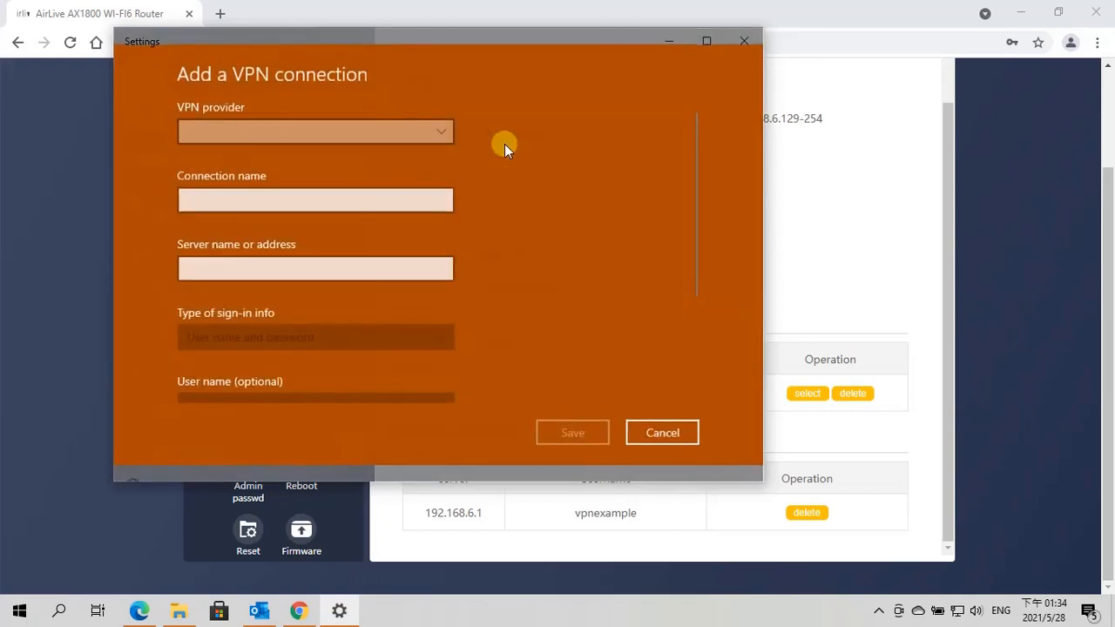
left_click(443, 128)
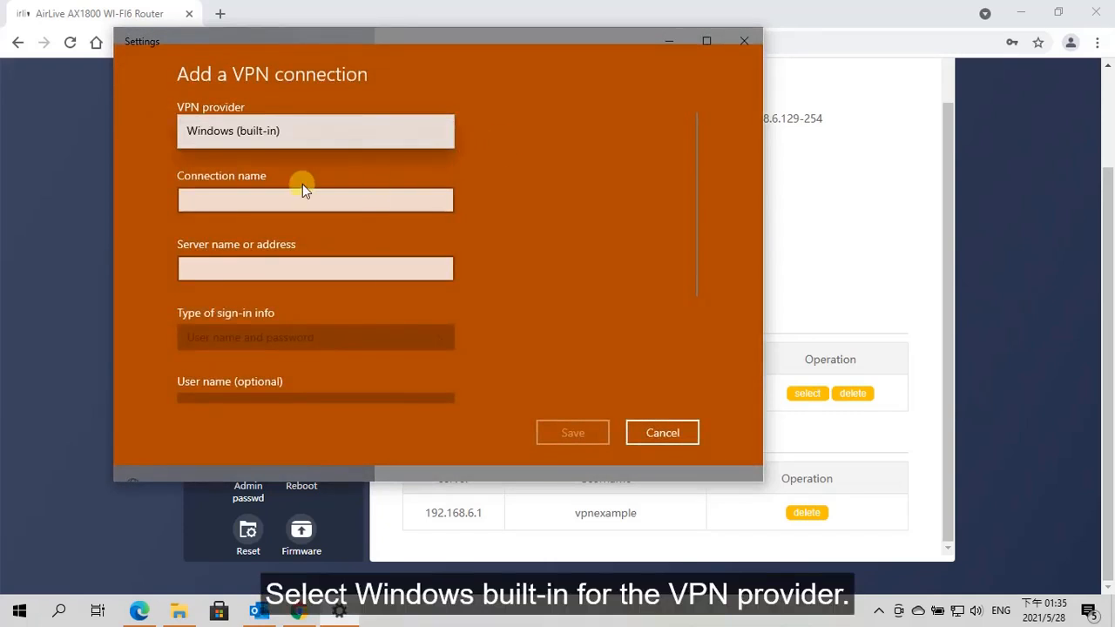
left_click(242, 131)
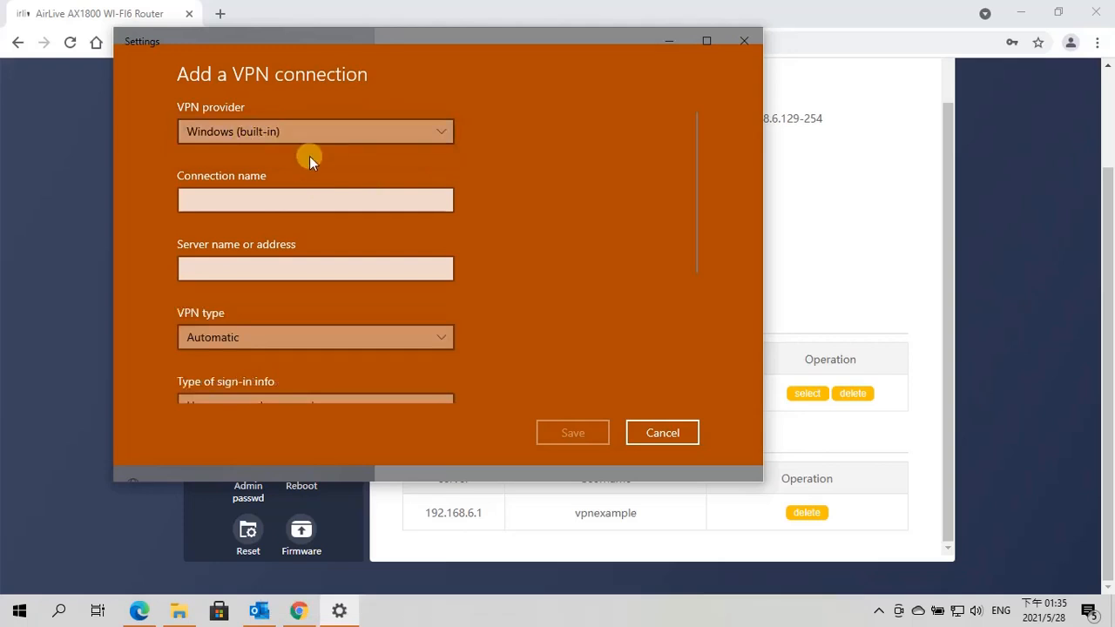
left_click(219, 197)
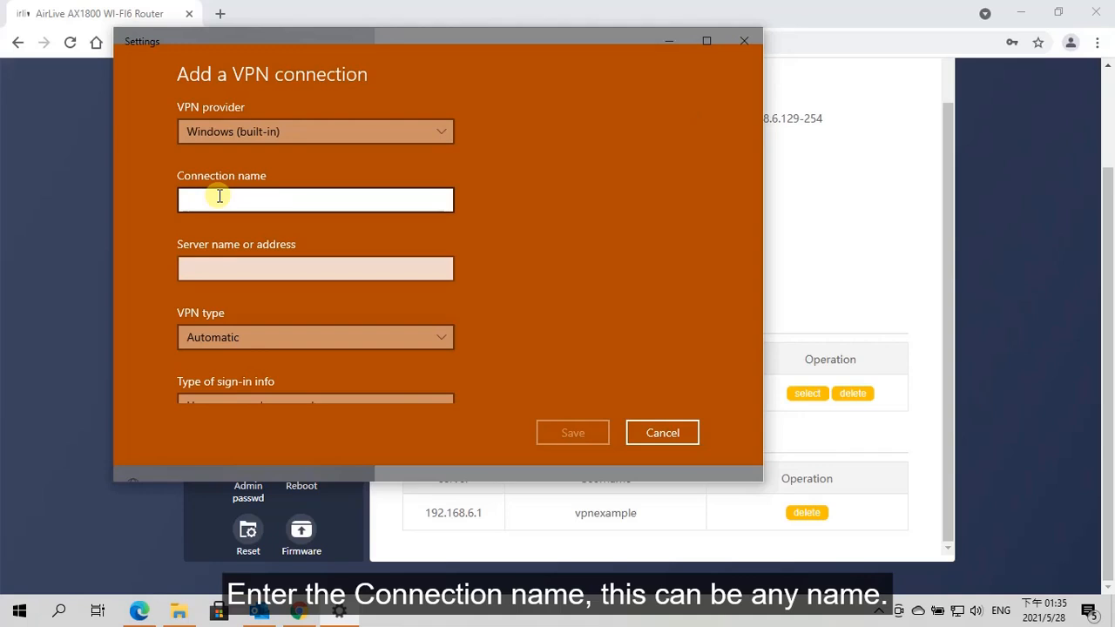
type("ExampleVPNserver")
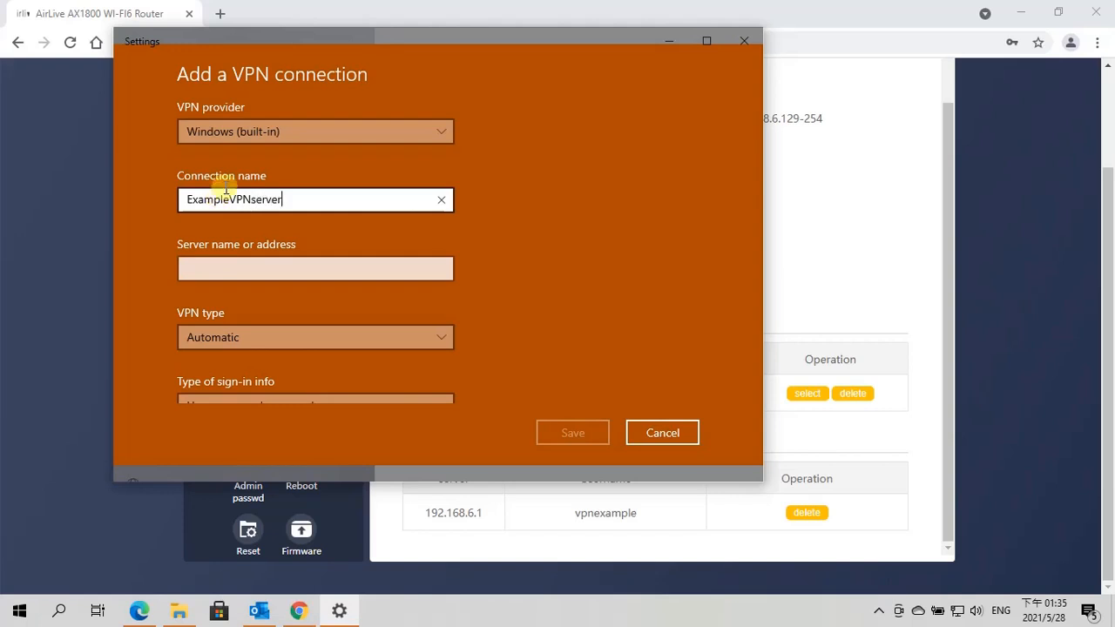
left_click(210, 266)
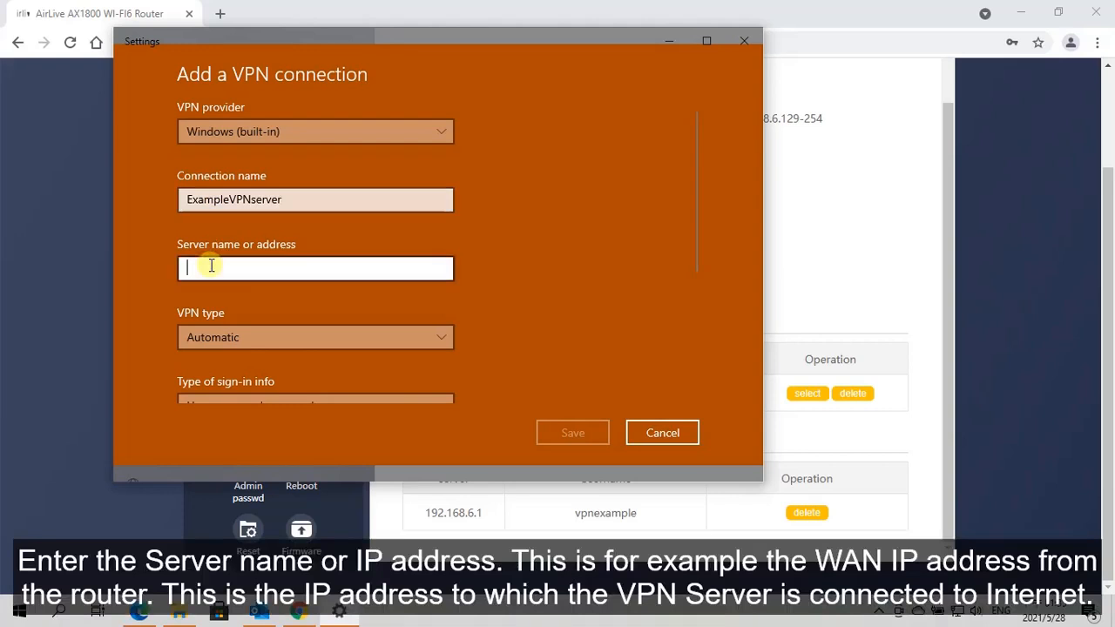
Set server address 192.168.10.1, enter the router's VPN user name and password, and save
type("192.168.10.1")
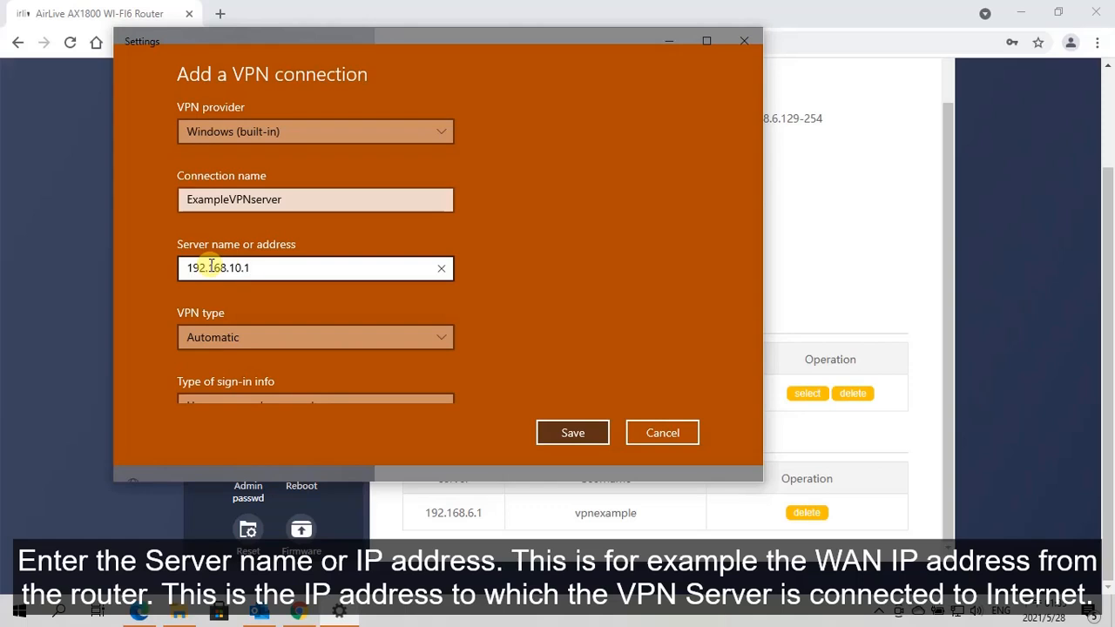
left_click(475, 300)
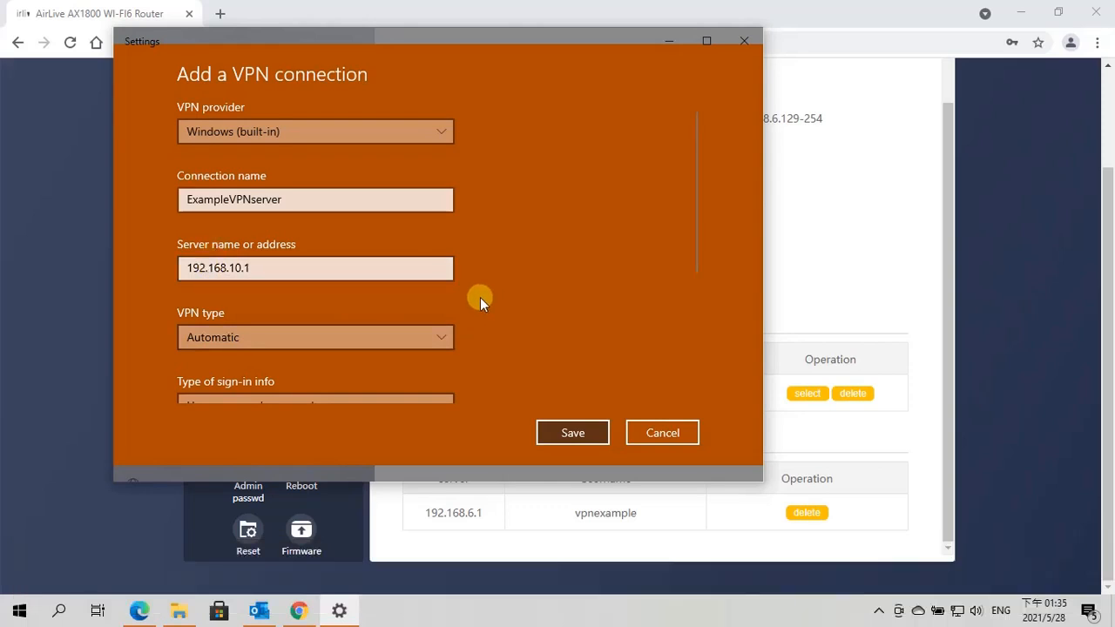
scroll(479, 297, "down", 4)
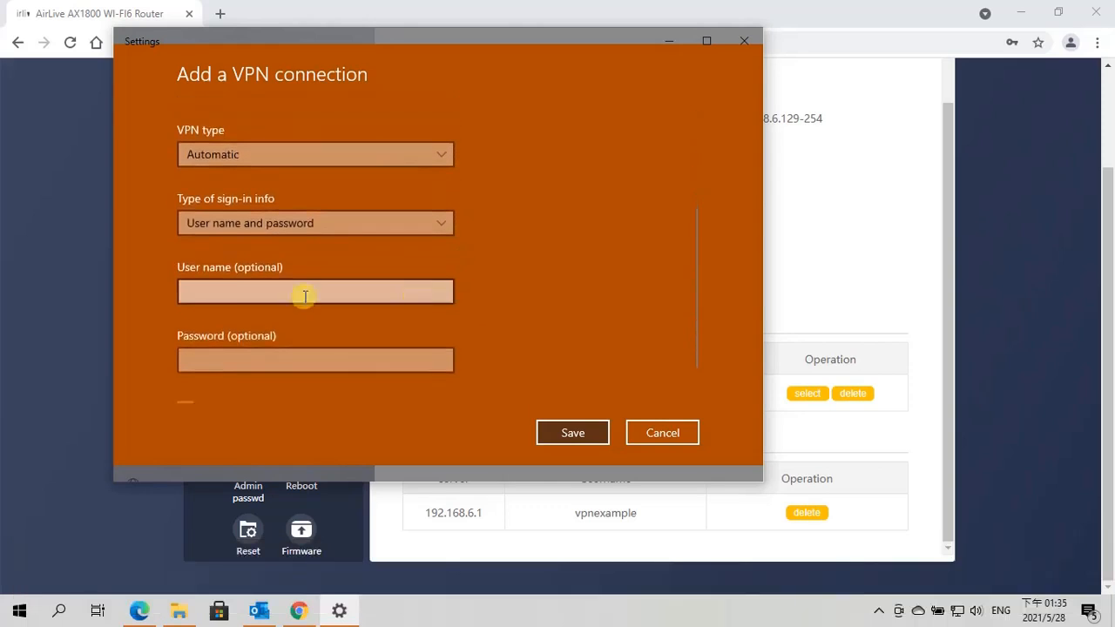
left_click(207, 292)
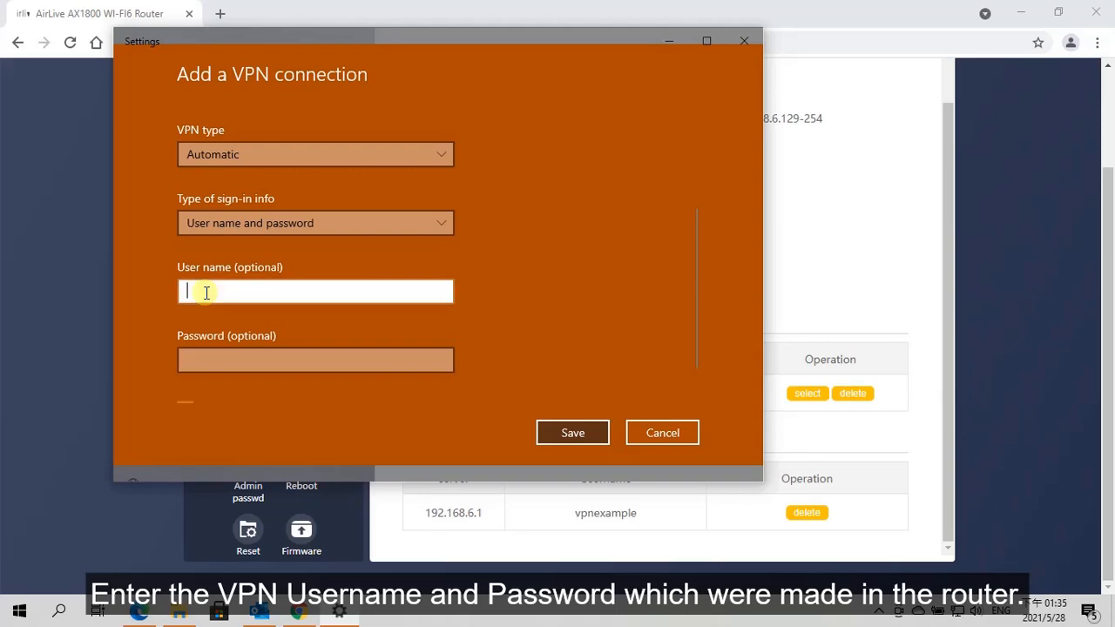
type("vpnexample")
left_click(196, 353)
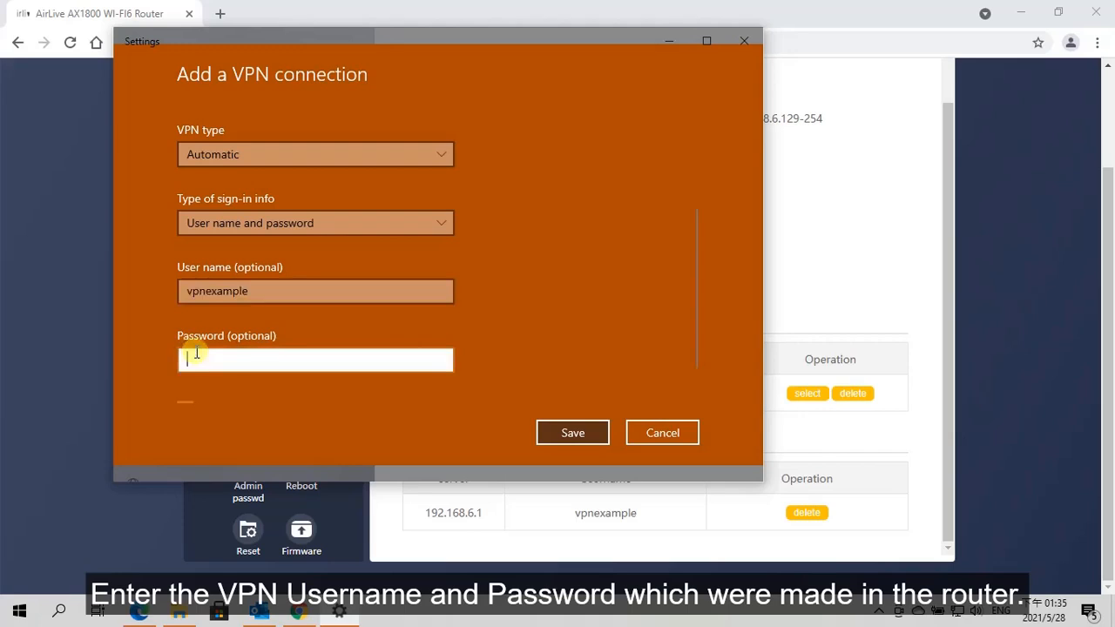
type("12345")
left_click(572, 433)
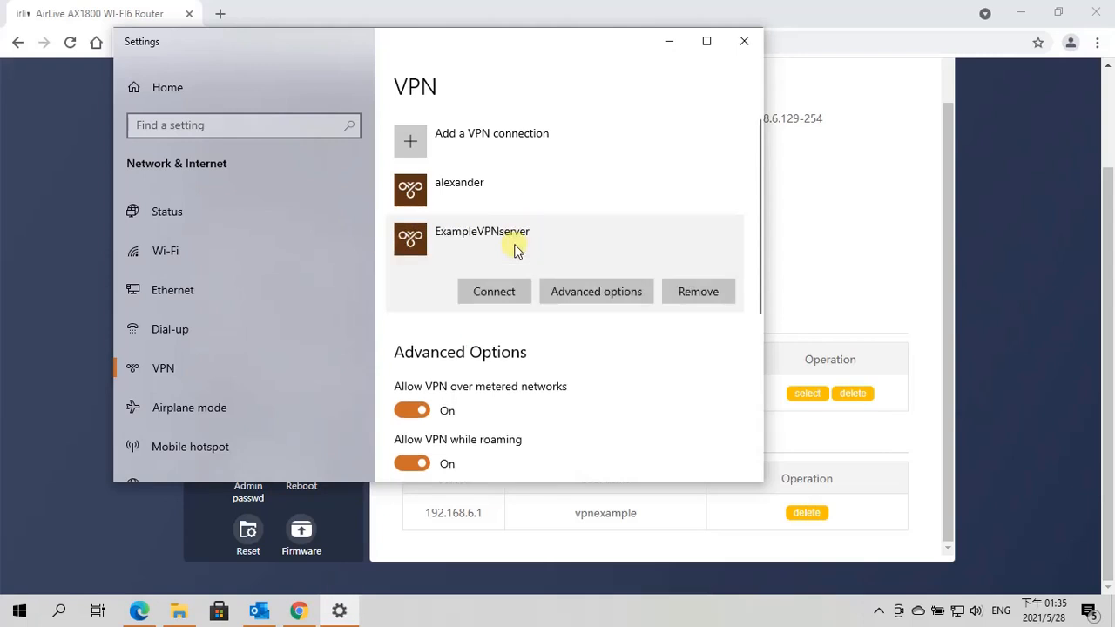
Connect ExampleVPNserver and verify it shows Connected in the network list
left_click(494, 293)
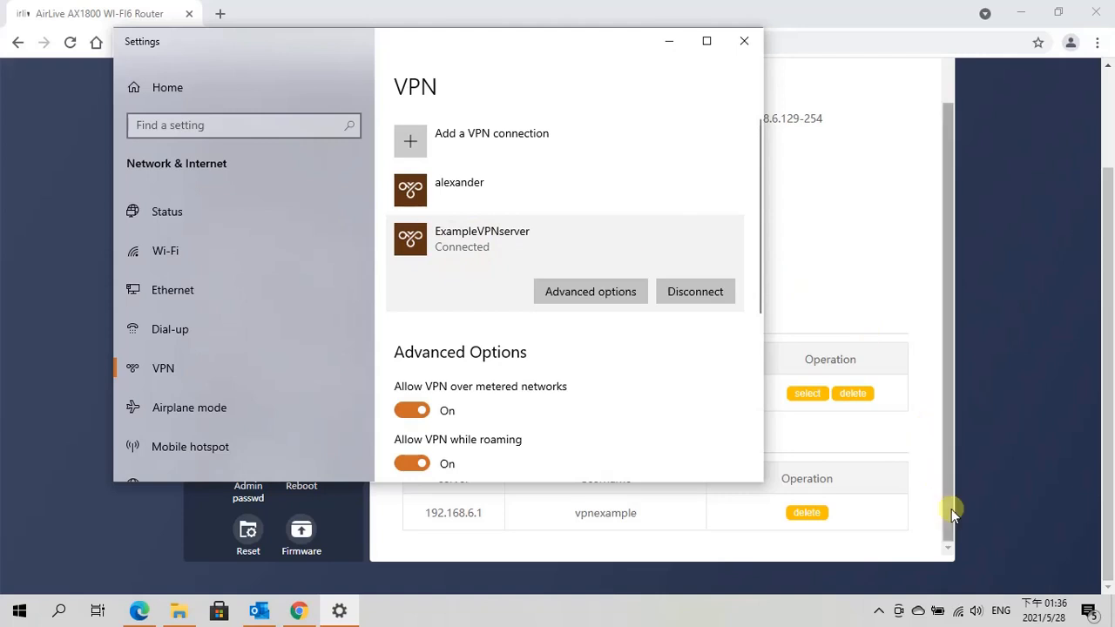
left_click(959, 613)
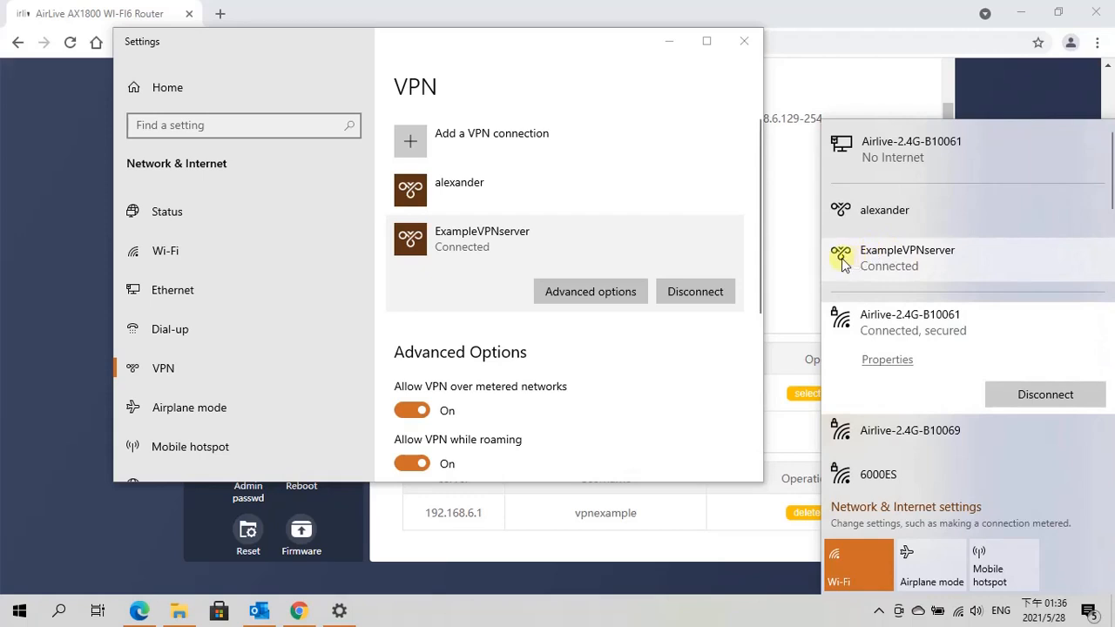
Disconnect ExampleVPNserver and return to the top of the router's VPN Server page
left_click(691, 325)
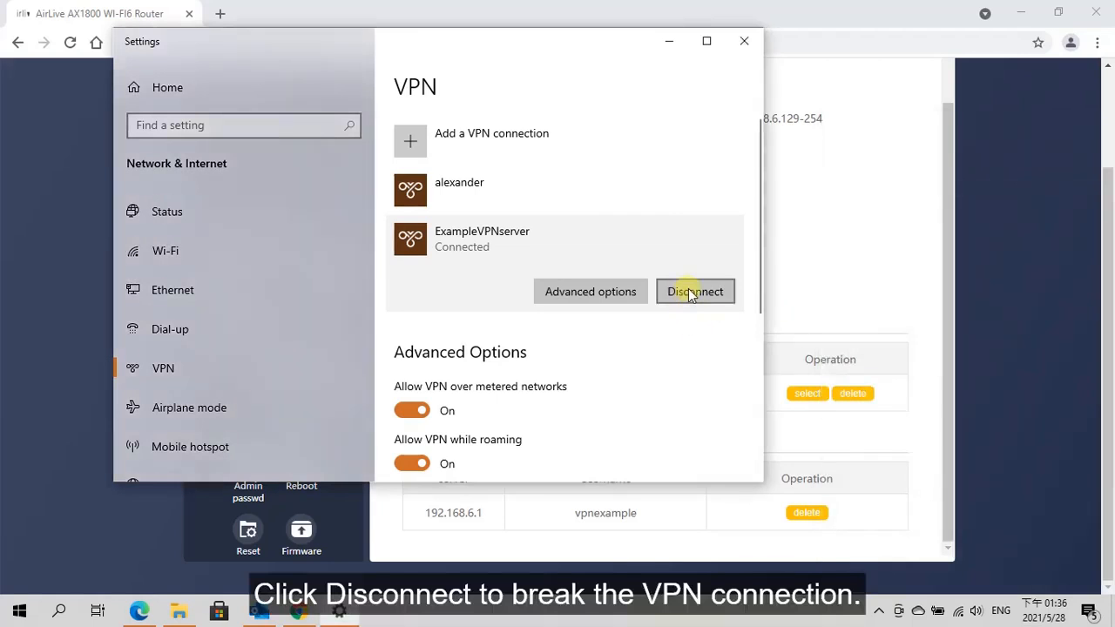
left_click(689, 291)
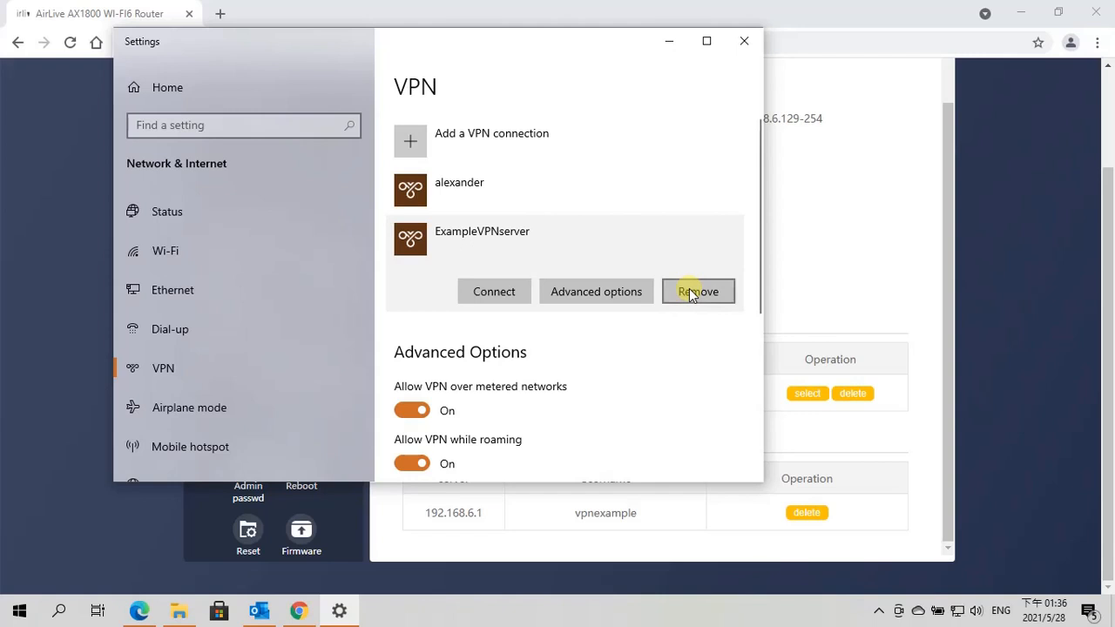
left_click(789, 274)
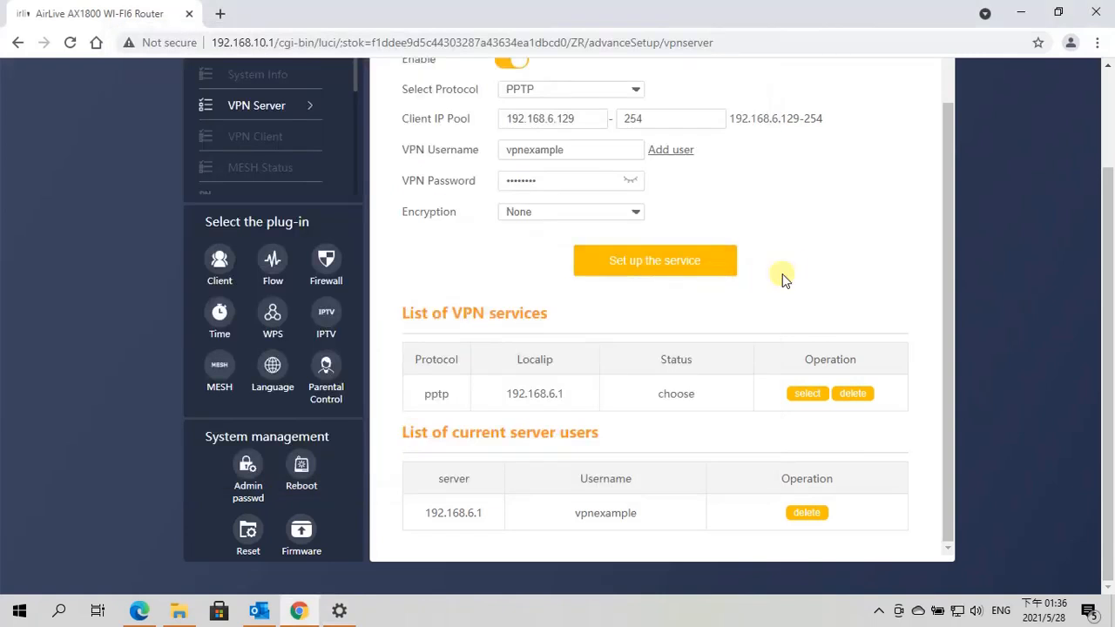
scroll(852, 259, "up", 1)
scroll(852, 259, "up", 2)
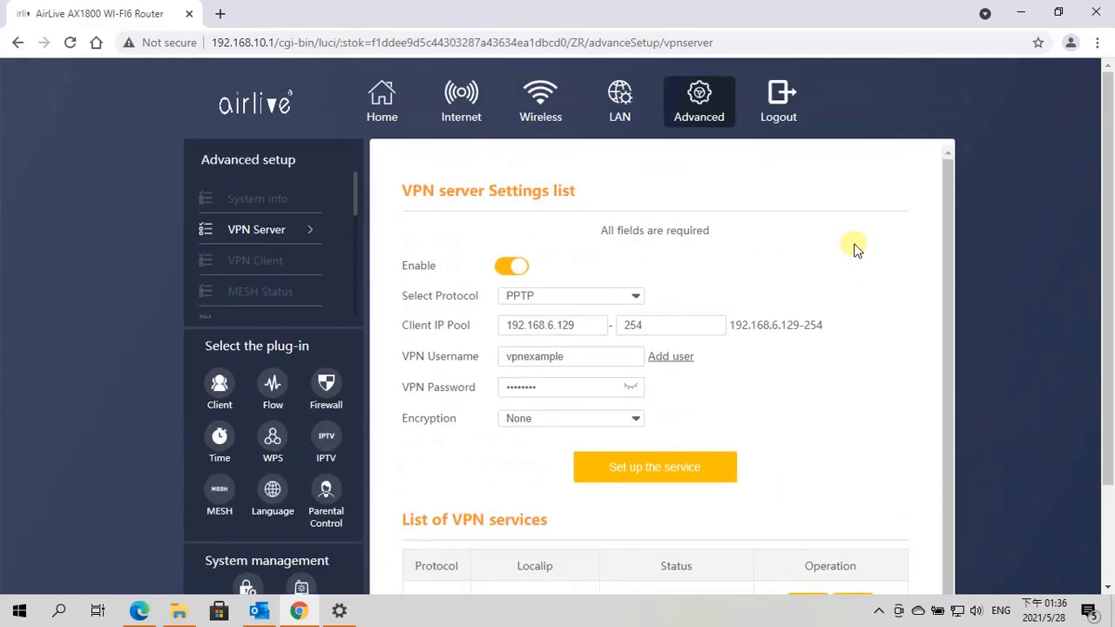